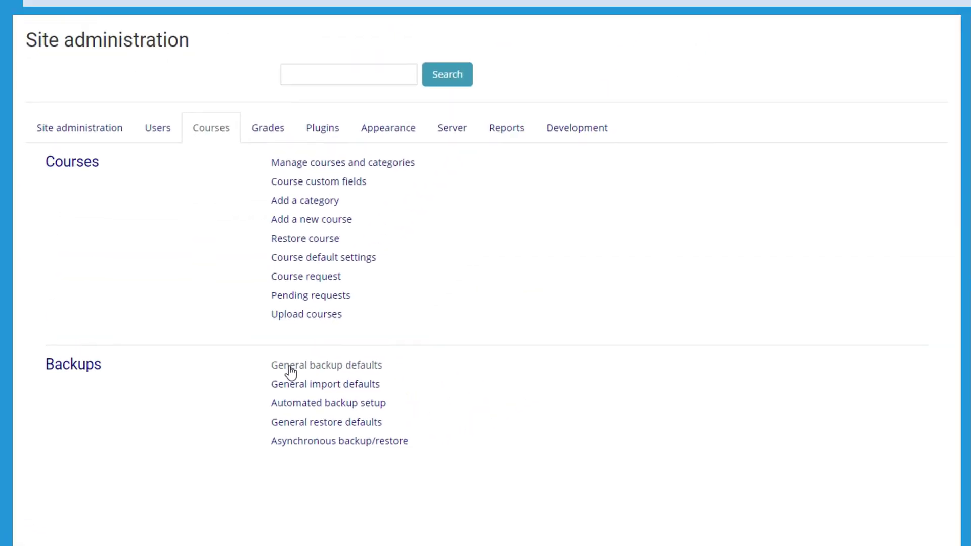
Open General backup defaults and review the Include settings: users, activities, files, question bank, logs, histories.
click(291, 372)
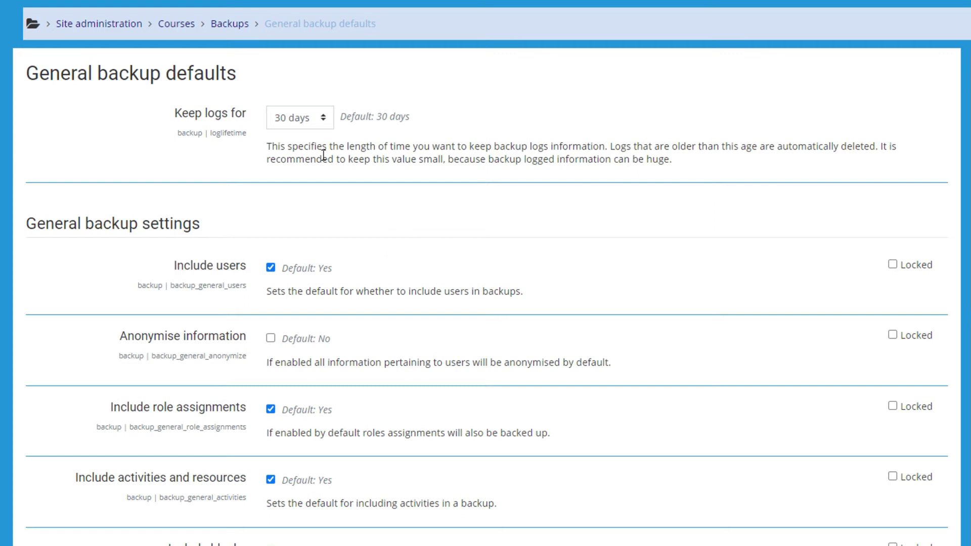
scroll(349, 180, down, 5)
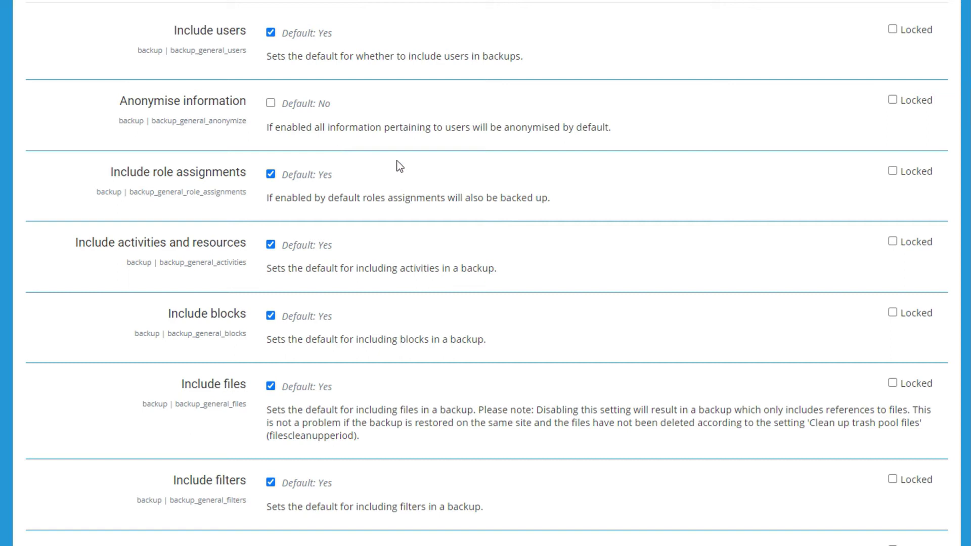
scroll(376, 169, down, 1)
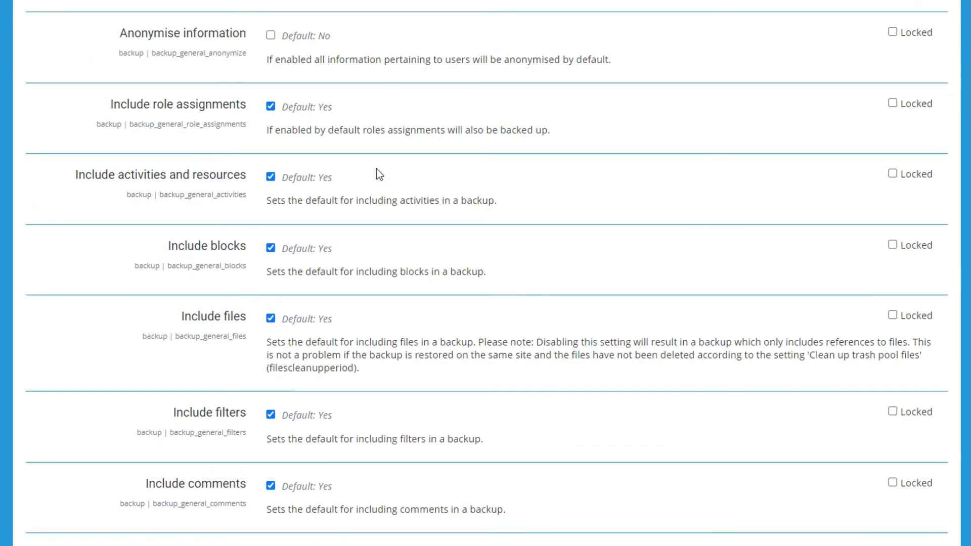
scroll(376, 169, down, 3)
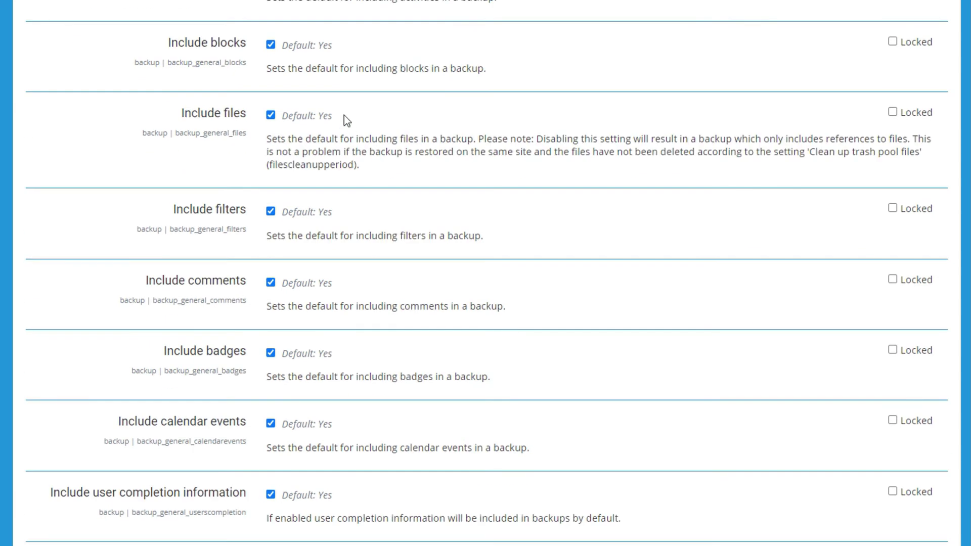
scroll(344, 116, down, 3)
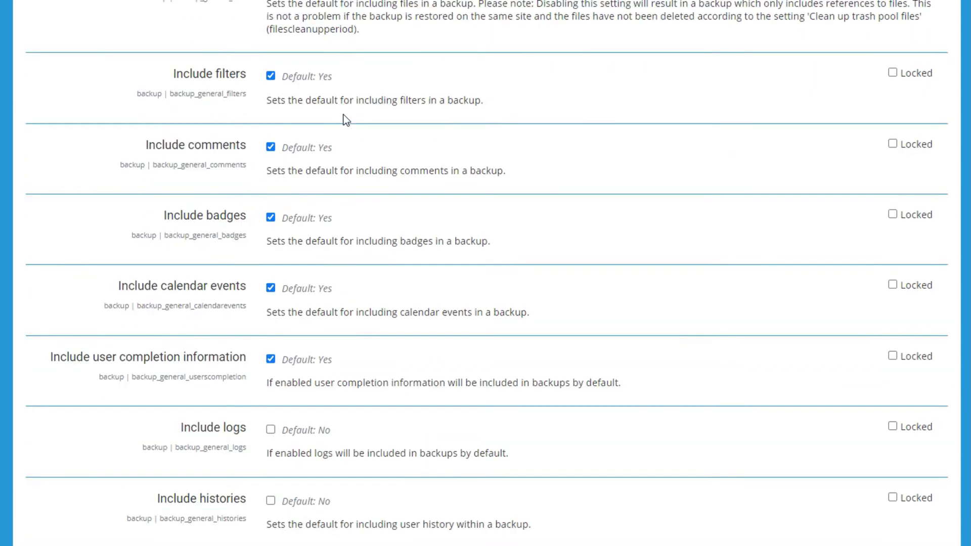
scroll(345, 119, down, 1)
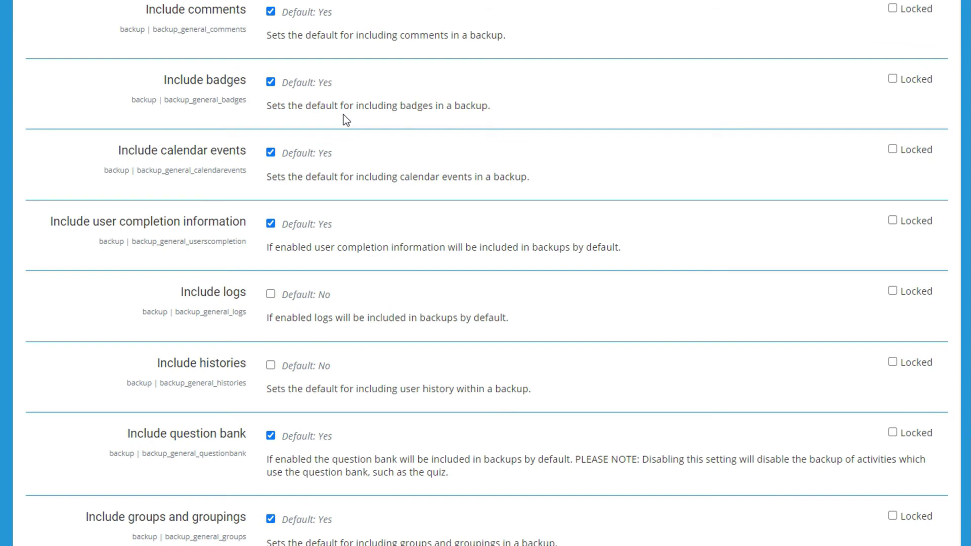
scroll(343, 114, down, 2)
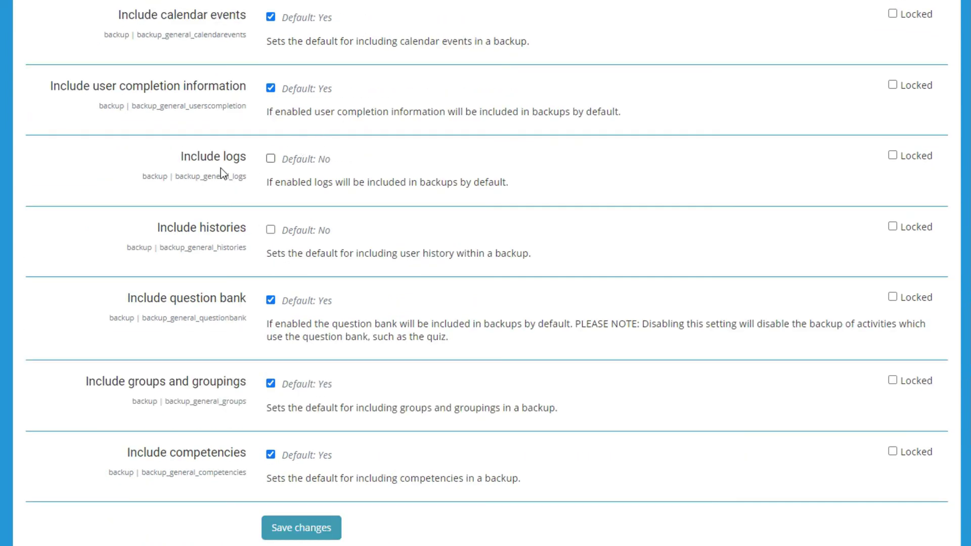
Include logs in backups by default and save the general backup defaults.
click(271, 158)
scroll(387, 287, down, 3)
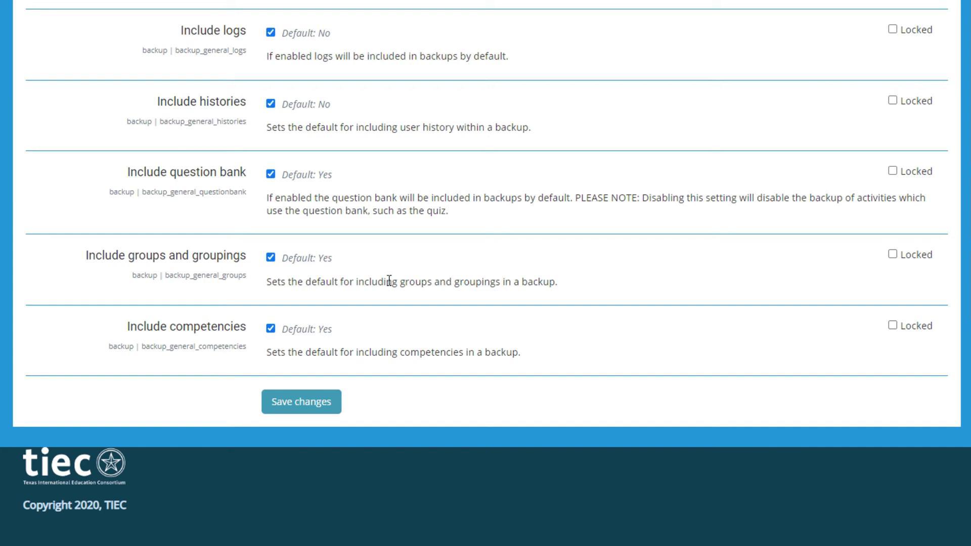
click(310, 403)
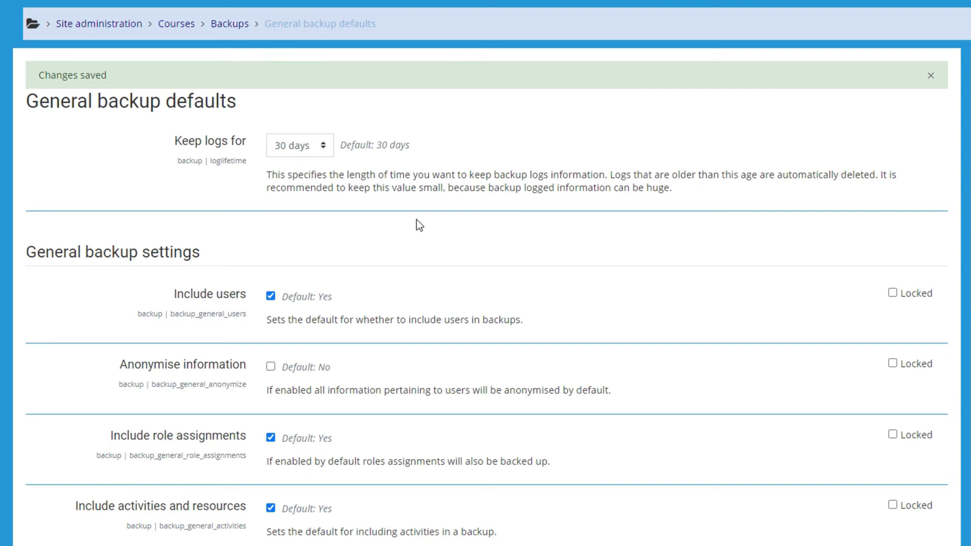
Go back through Site administration > Courses to the Automated backup setup page.
click(232, 30)
click(175, 24)
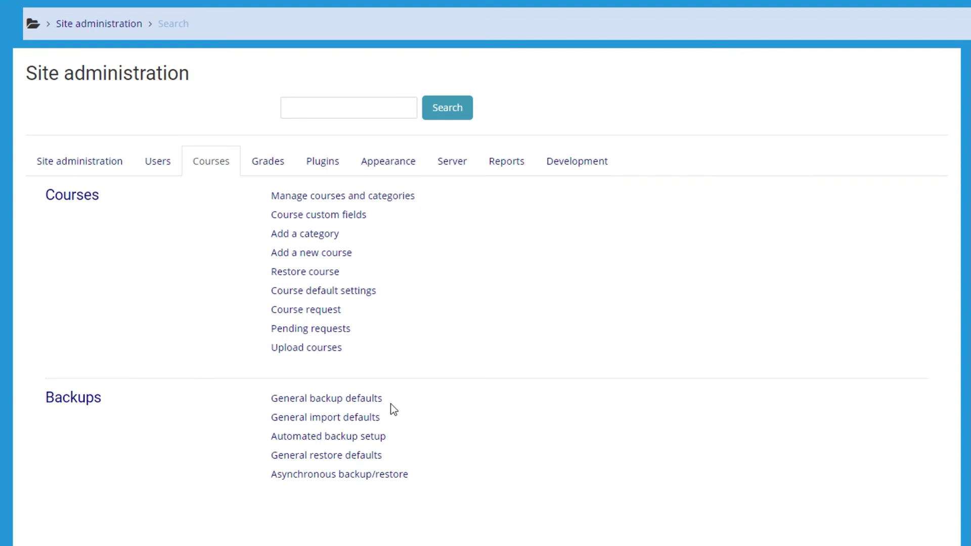
click(309, 437)
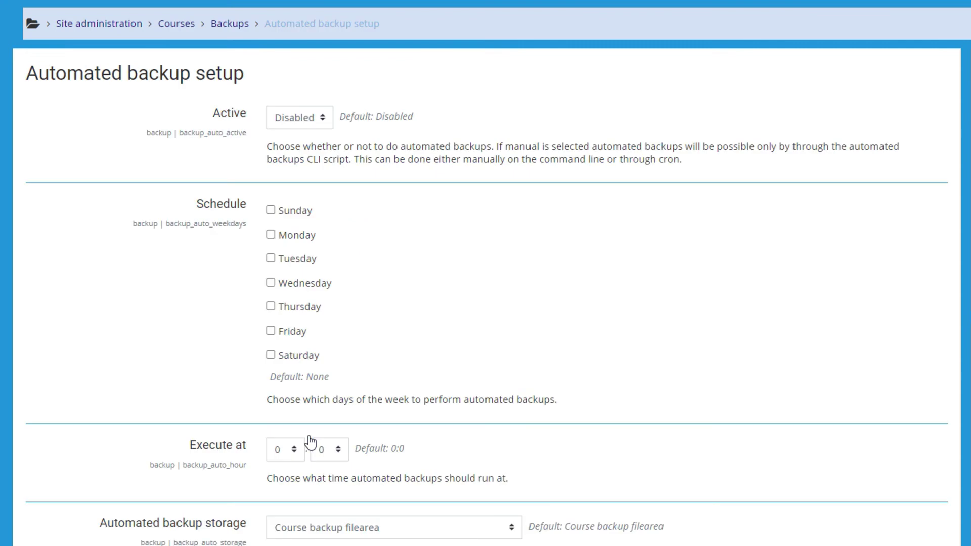
Set automated backups Active to Enabled and schedule them on Sunday.
click(315, 119)
click(301, 147)
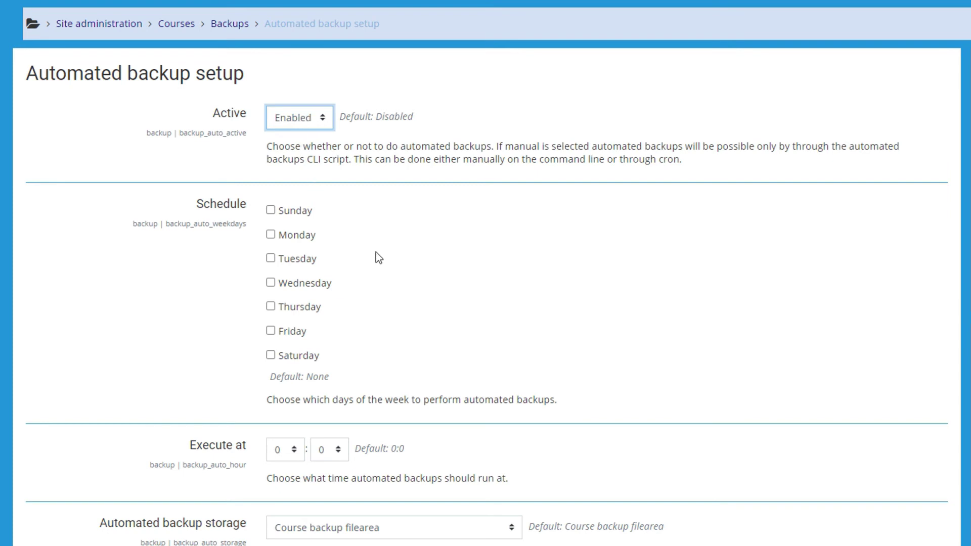
click(271, 211)
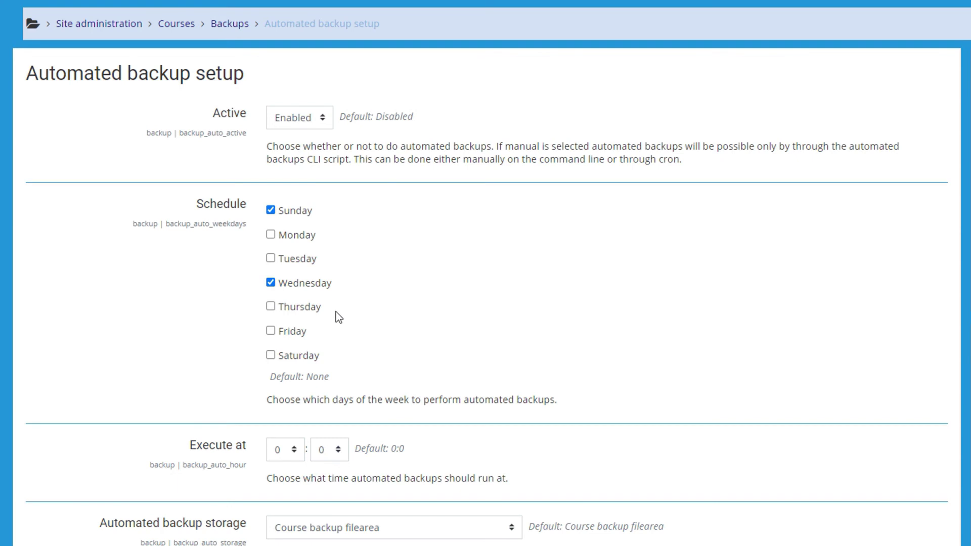
scroll(370, 324, down, 3)
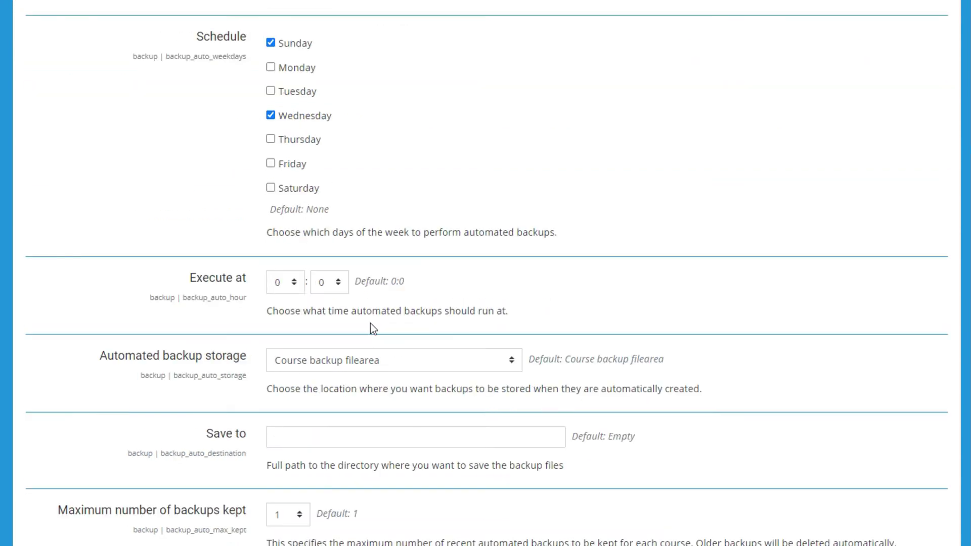
click(287, 283)
click(286, 318)
click(315, 287)
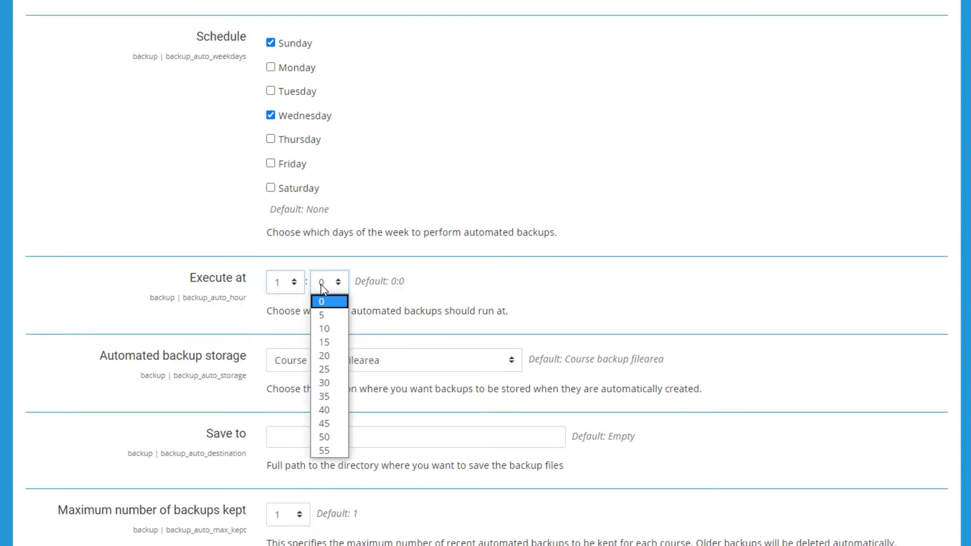
click(332, 382)
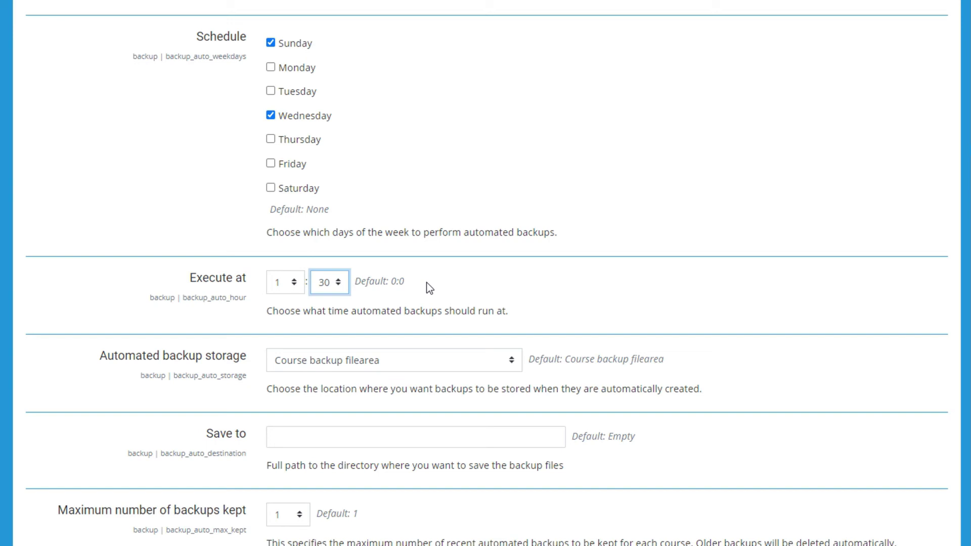
scroll(430, 287, down, 2)
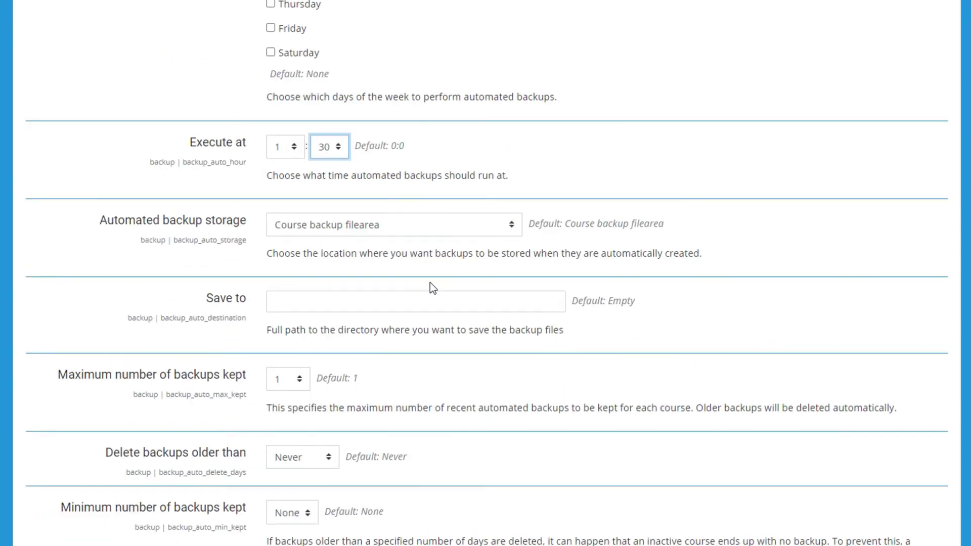
click(371, 226)
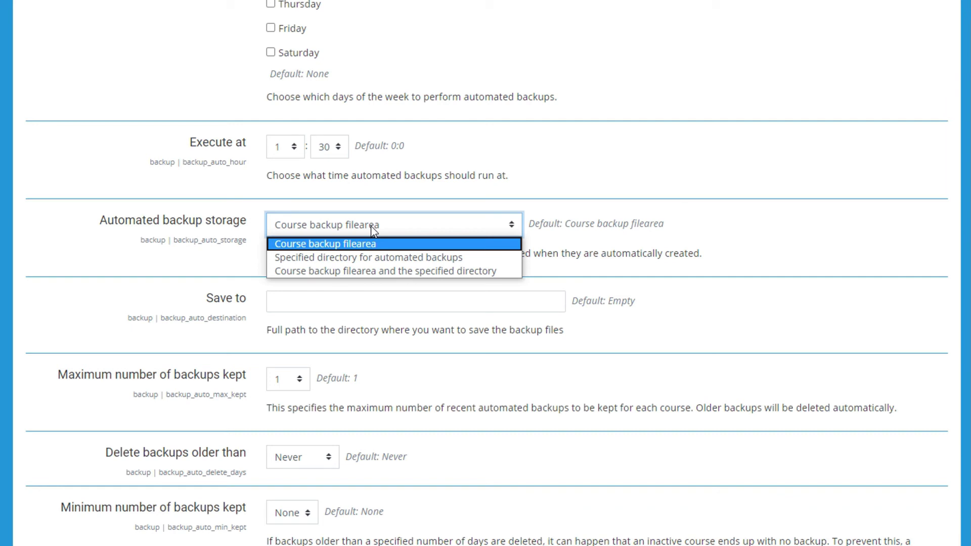
click(371, 226)
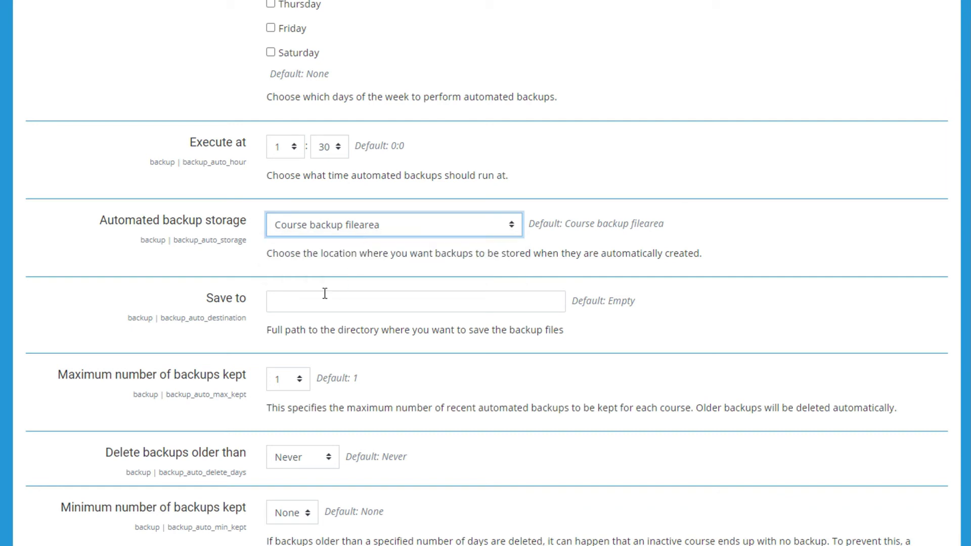
scroll(167, 273, down, 2)
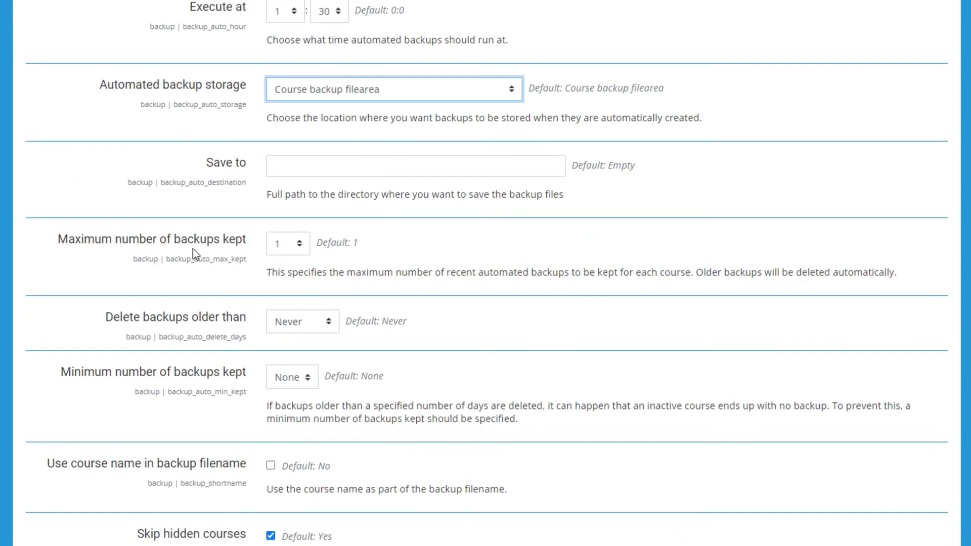
click(342, 167)
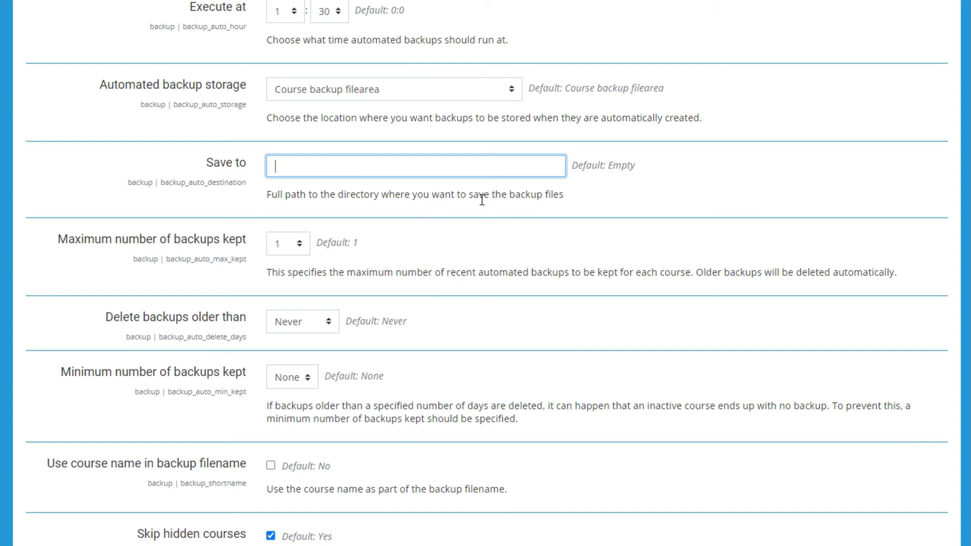
Keep a maximum of 2 automated backups per course and delete backups older than 10 days.
scroll(416, 222, down, 2)
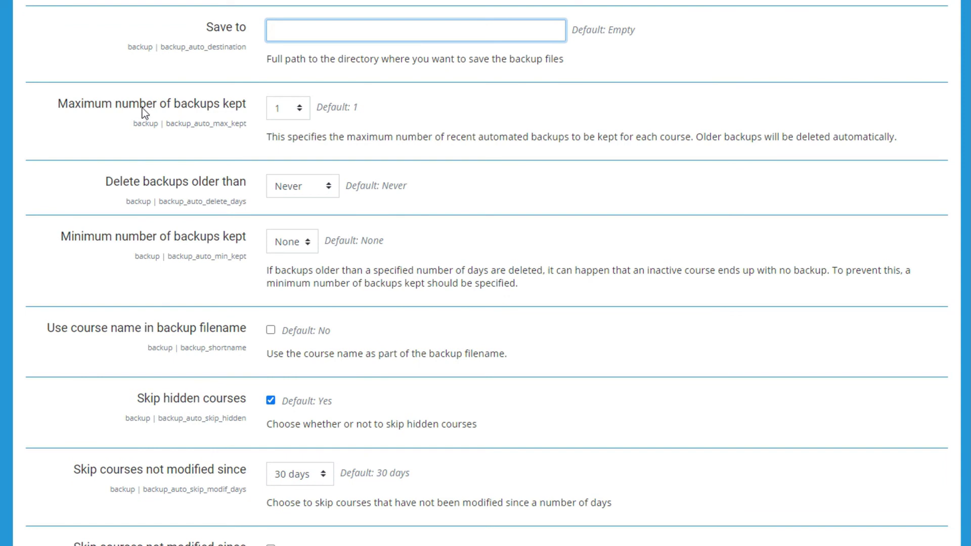
click(300, 109)
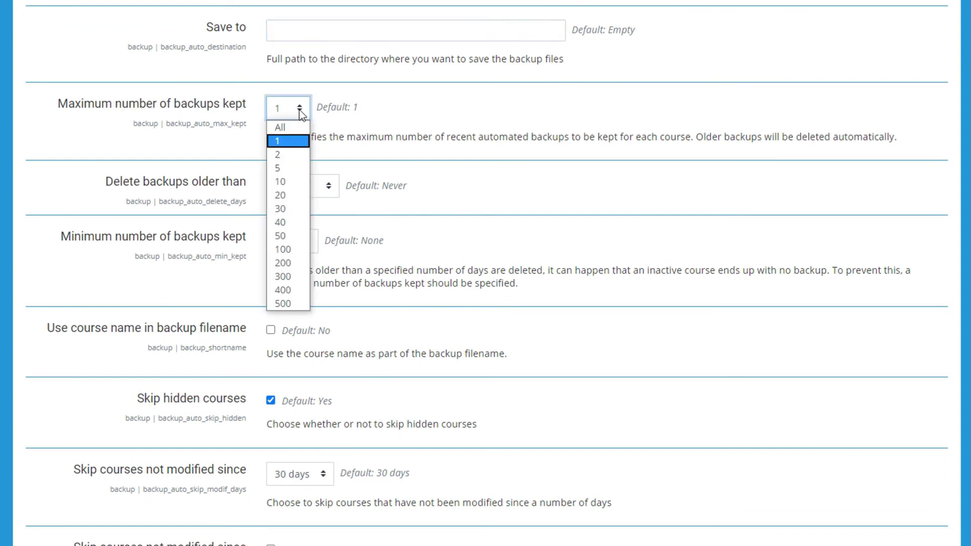
click(292, 154)
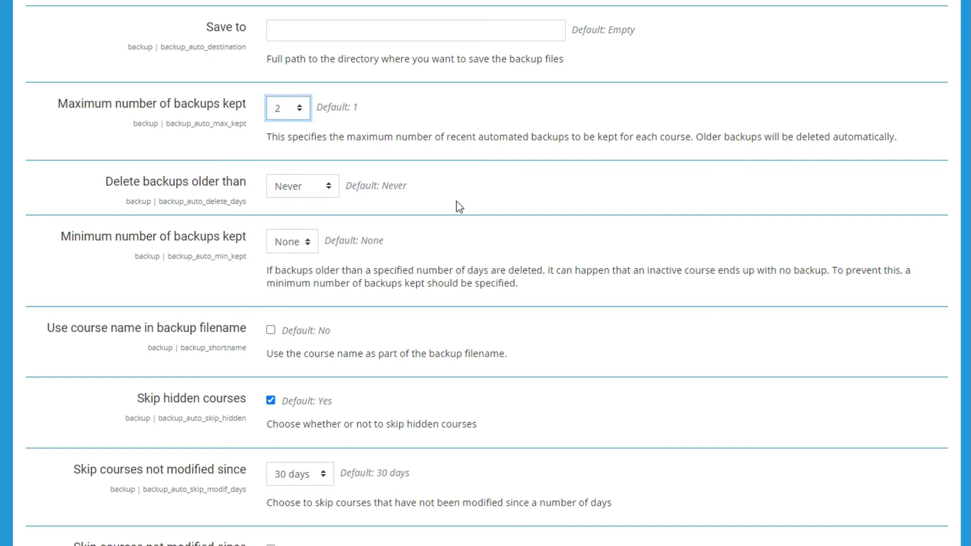
click(308, 186)
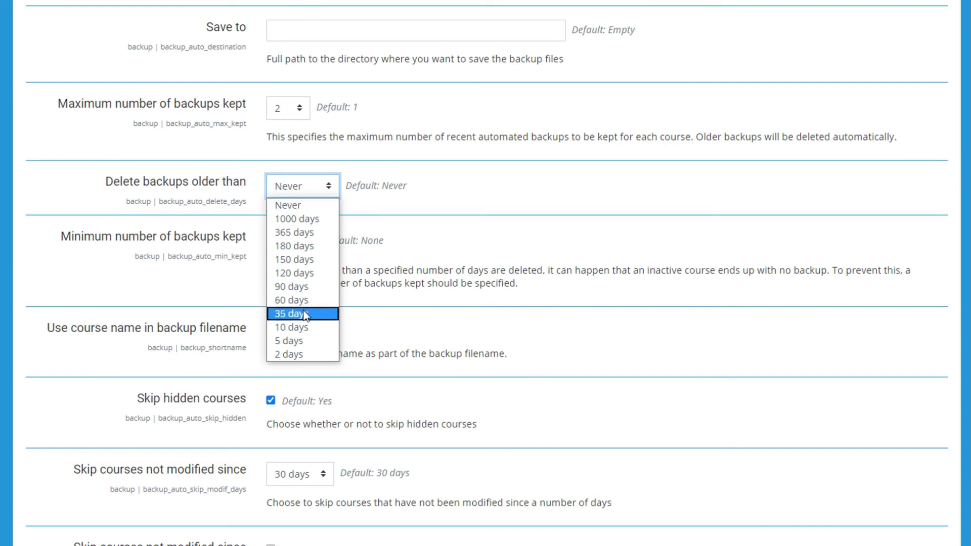
click(305, 326)
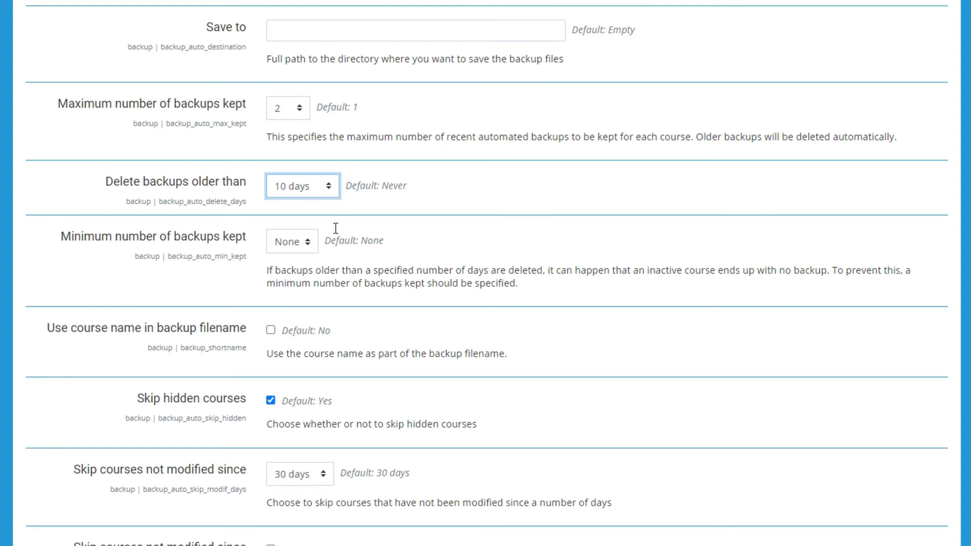
scroll(390, 271, down, 4)
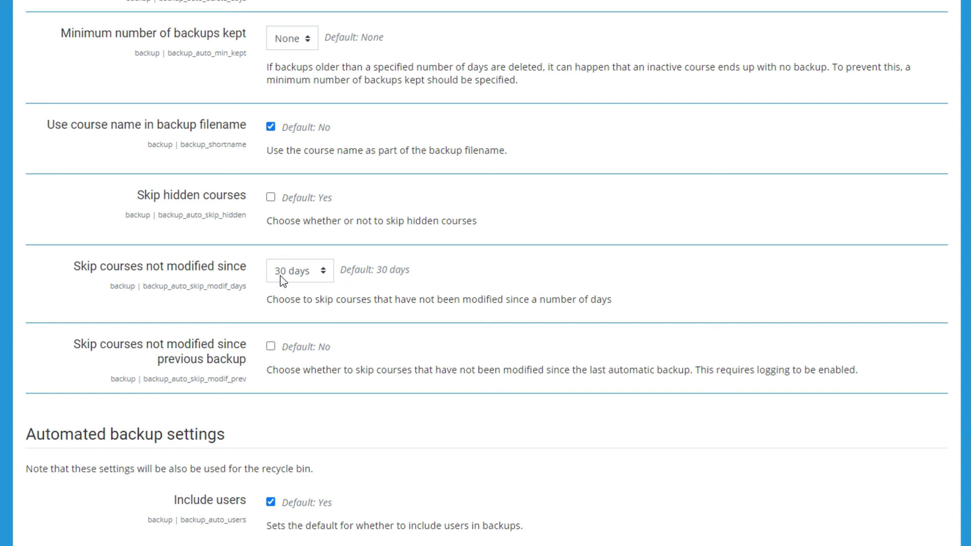
Skip courses not modified in 7 days or unchanged since the previous backup.
click(326, 274)
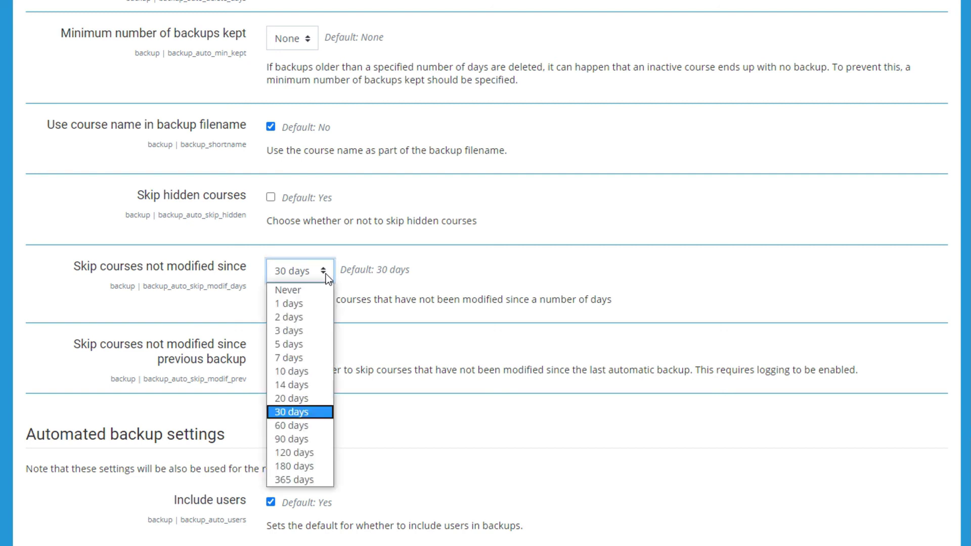
click(306, 358)
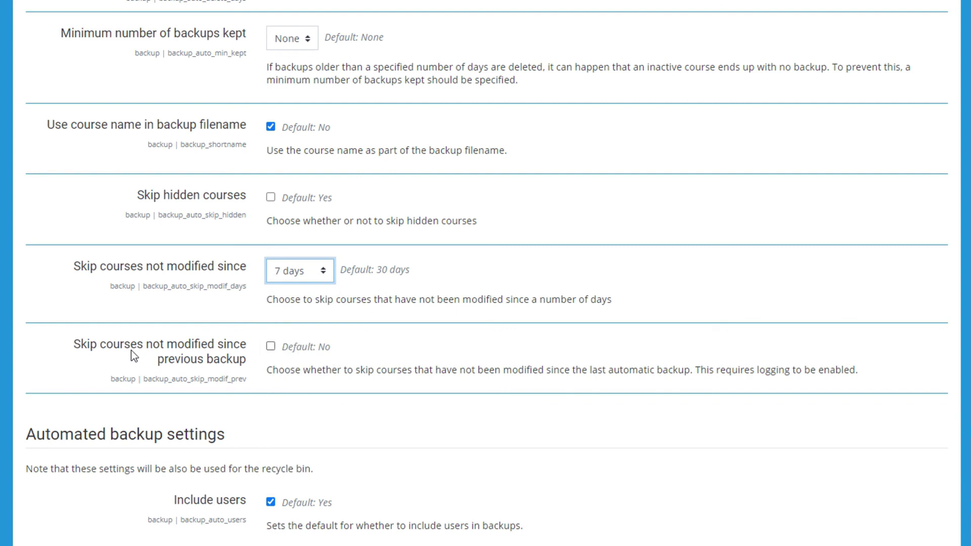
click(270, 346)
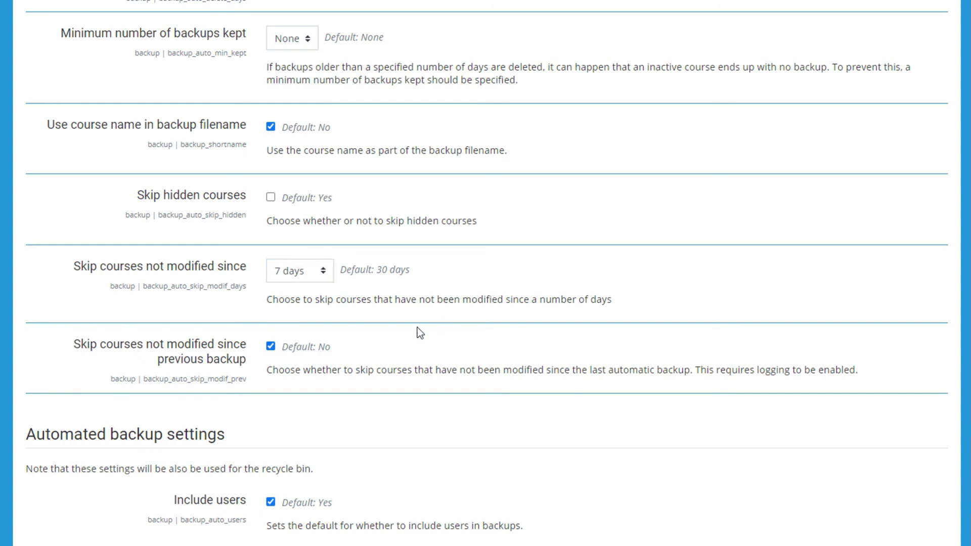
scroll(407, 314, down, 4)
scroll(398, 296, down, 5)
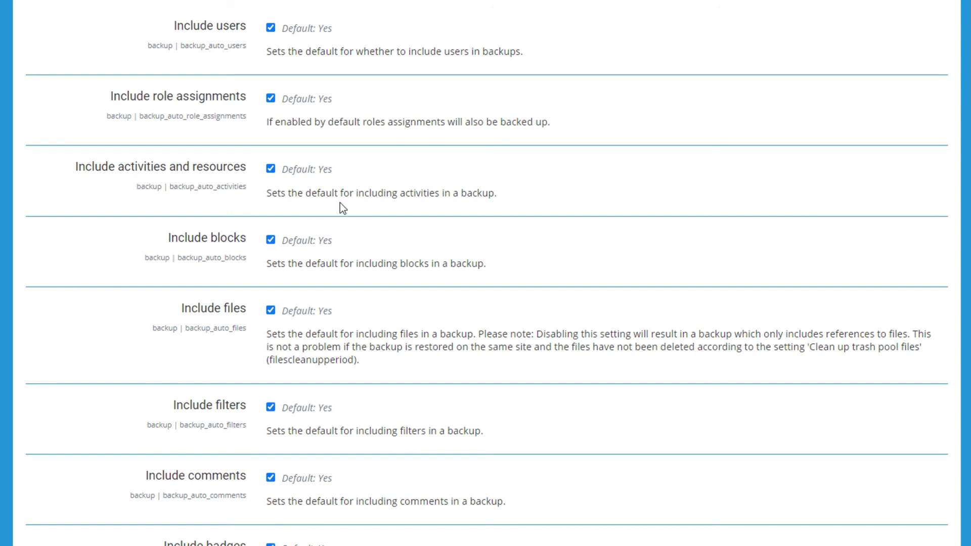
Include histories in automated backups and save the automated backup setup.
scroll(340, 203, down, 3)
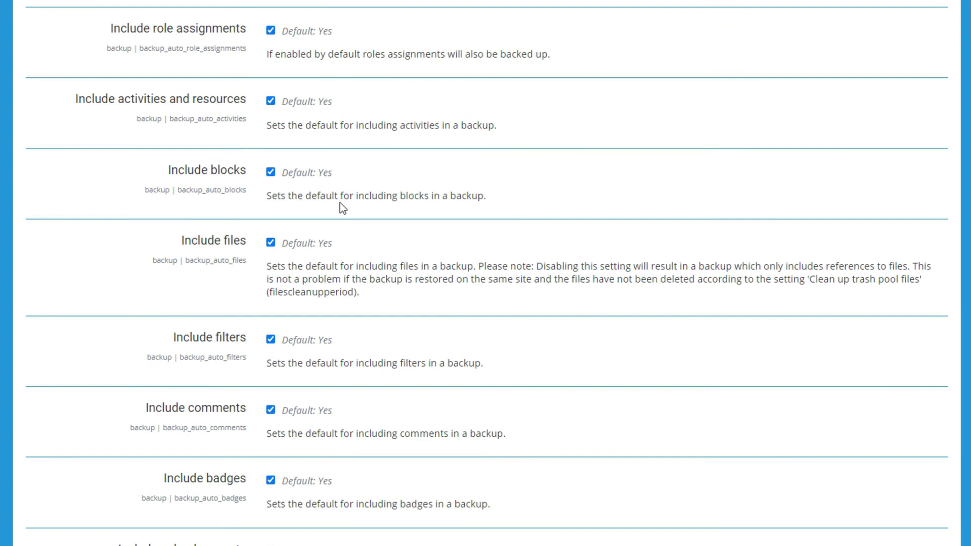
scroll(341, 202, down, 5)
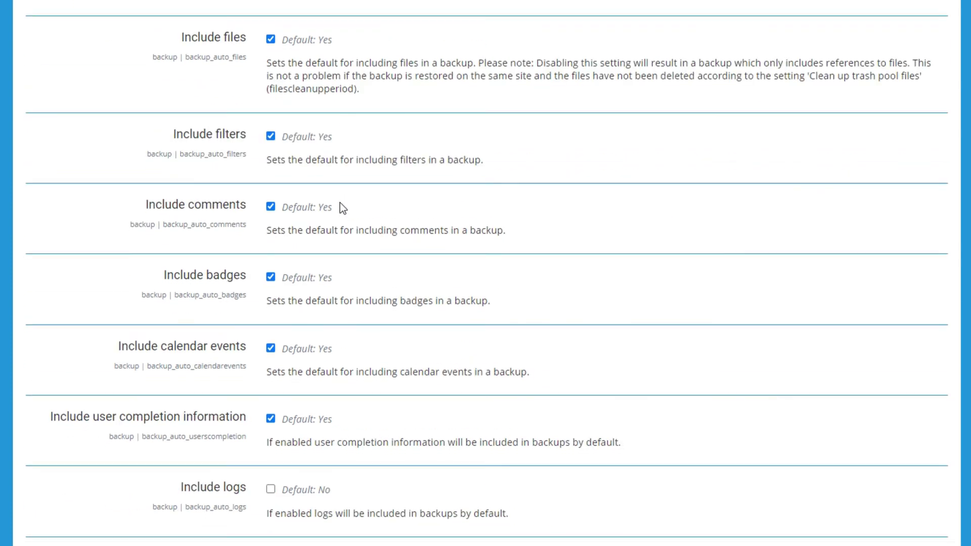
scroll(342, 203, down, 3)
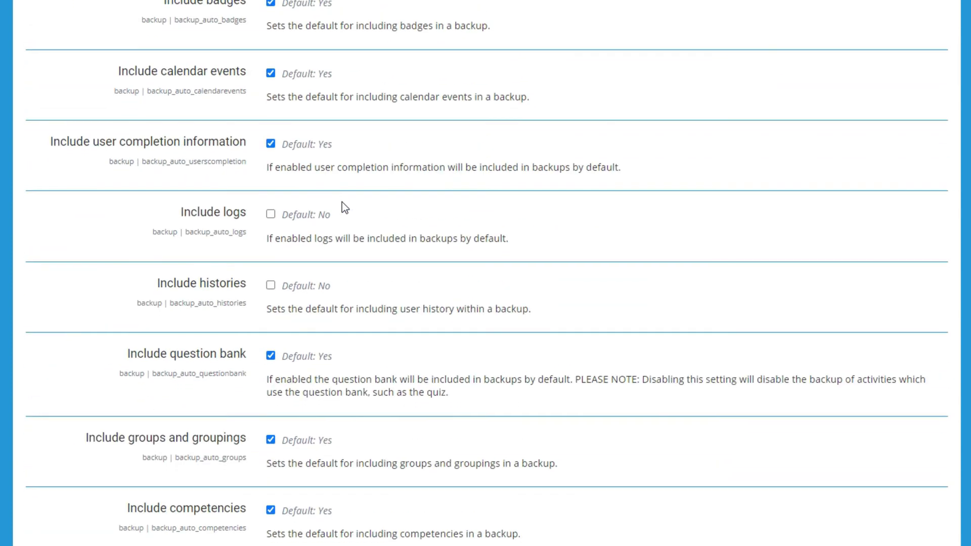
scroll(341, 205, down, 3)
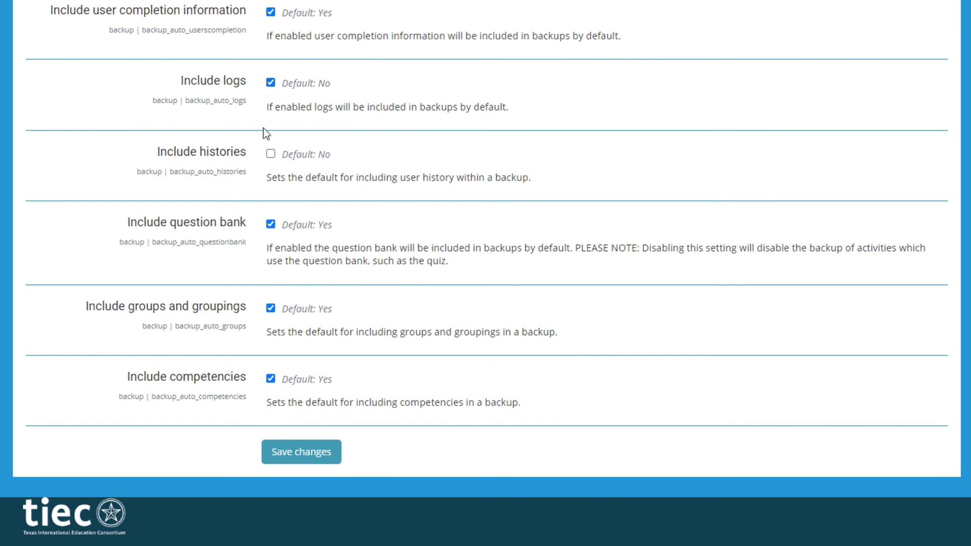
click(271, 154)
click(285, 452)
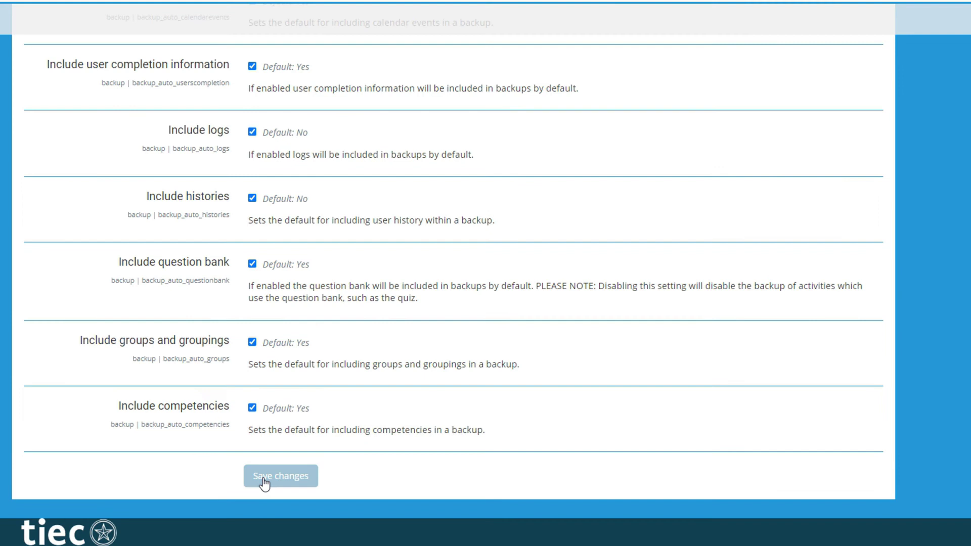